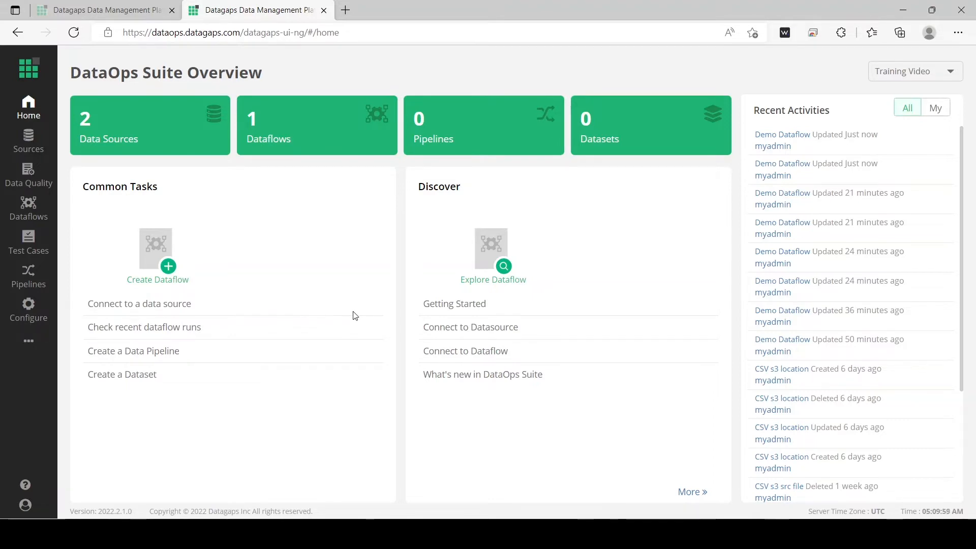
- Open the Demo Dataflow and check the run status of its JDBC components
{"action": "left_click", "coordinate": [28, 209]}
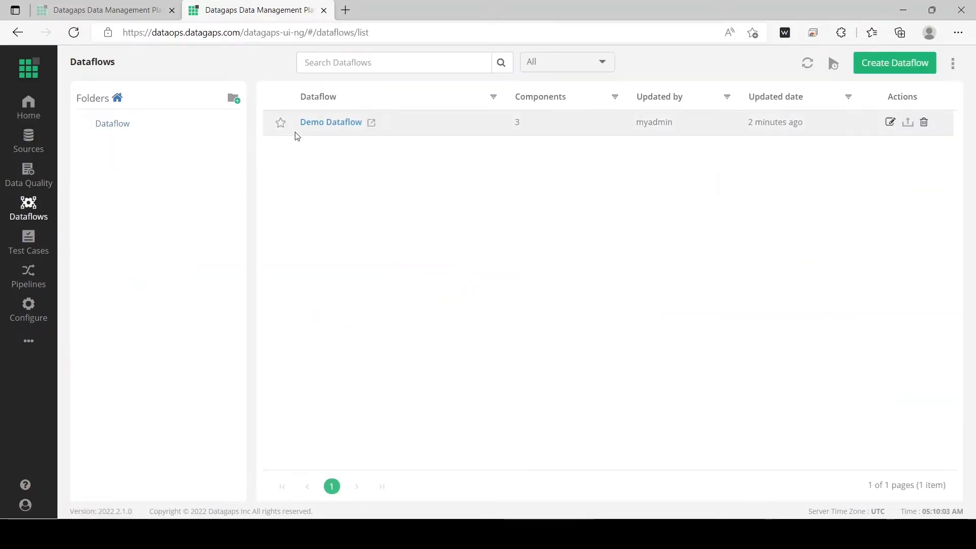
{"action": "left_click", "coordinate": [328, 123]}
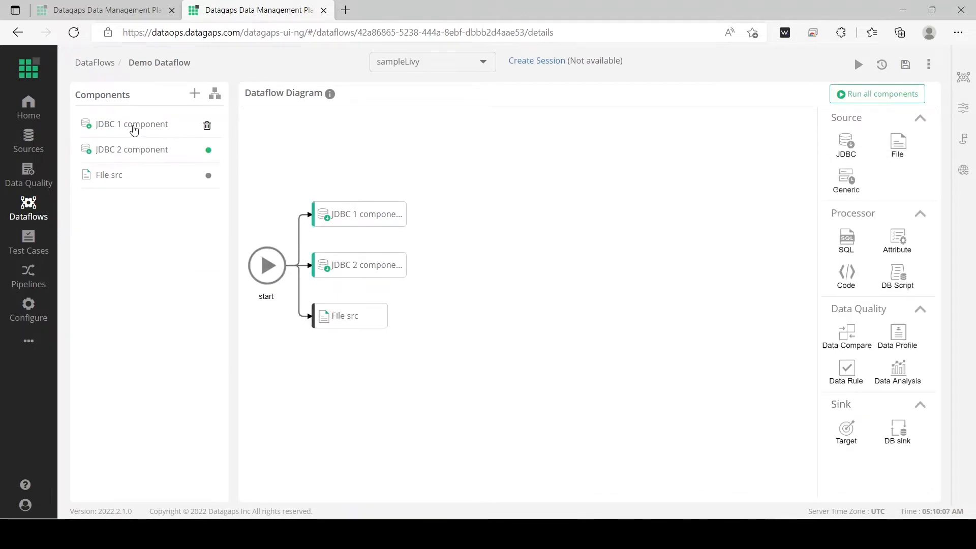
{"action": "mouse_move", "coordinate": [162, 129]}
{"action": "mouse_move", "coordinate": [118, 183]}
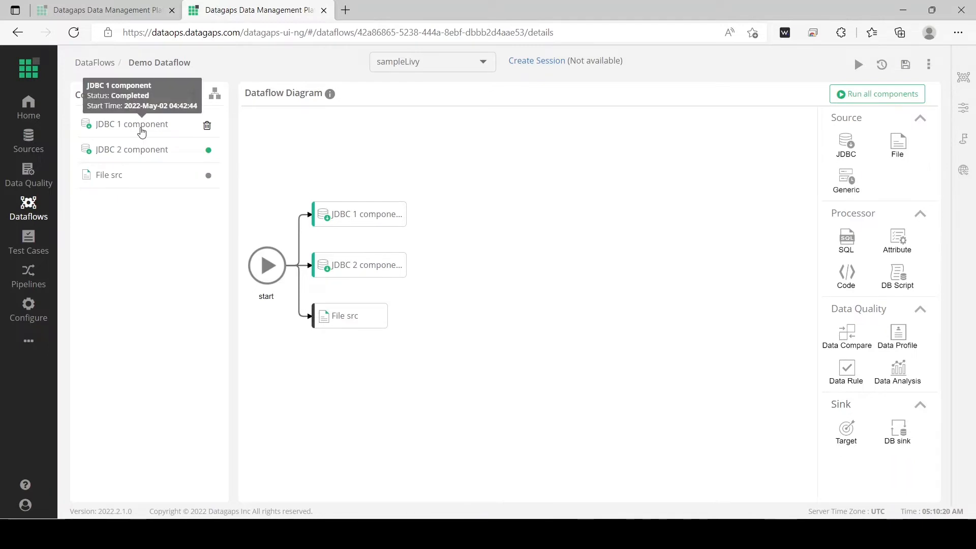
{"action": "mouse_move", "coordinate": [135, 154]}
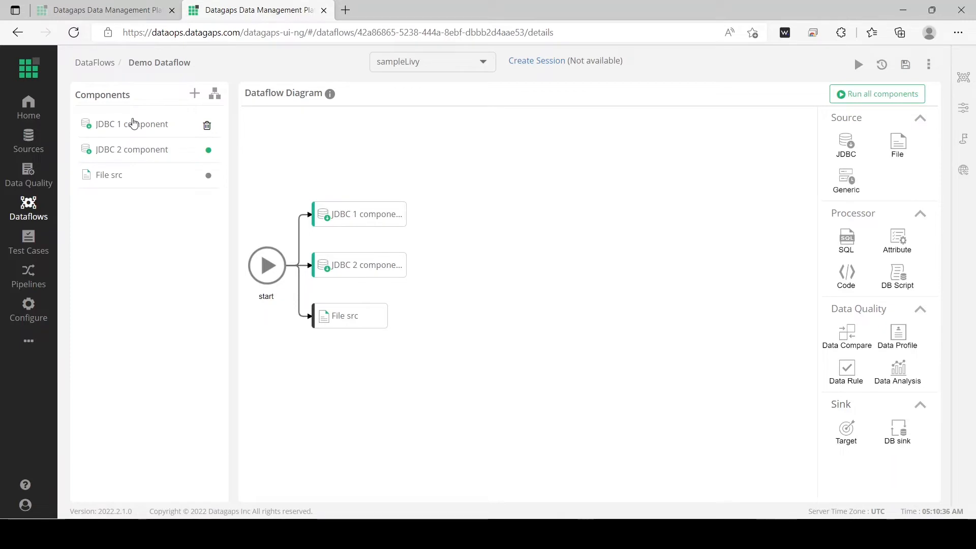
{"action": "mouse_move", "coordinate": [132, 125]}
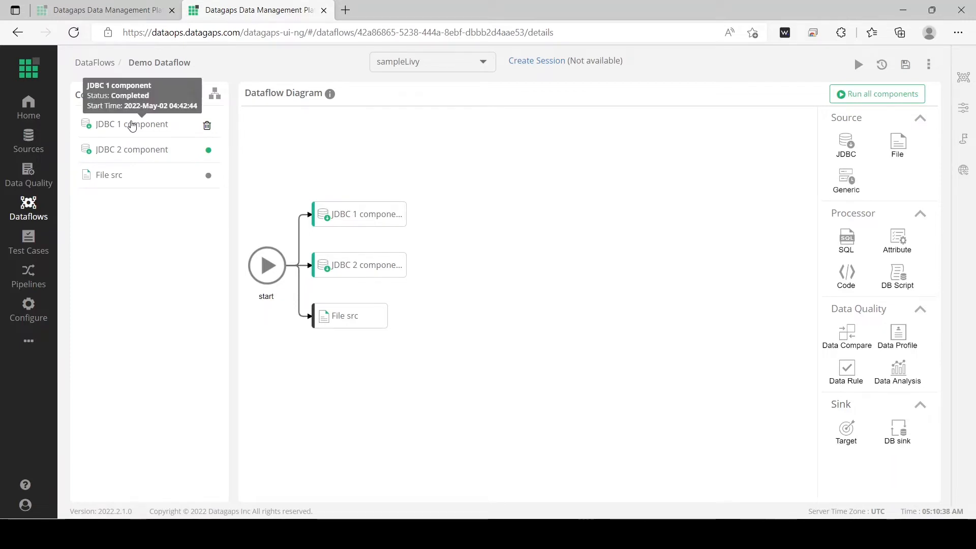
- Compare the source queries of JDBC 1 component and JDBC 2 component, checking which table each one reads
{"action": "left_click", "coordinate": [132, 125]}
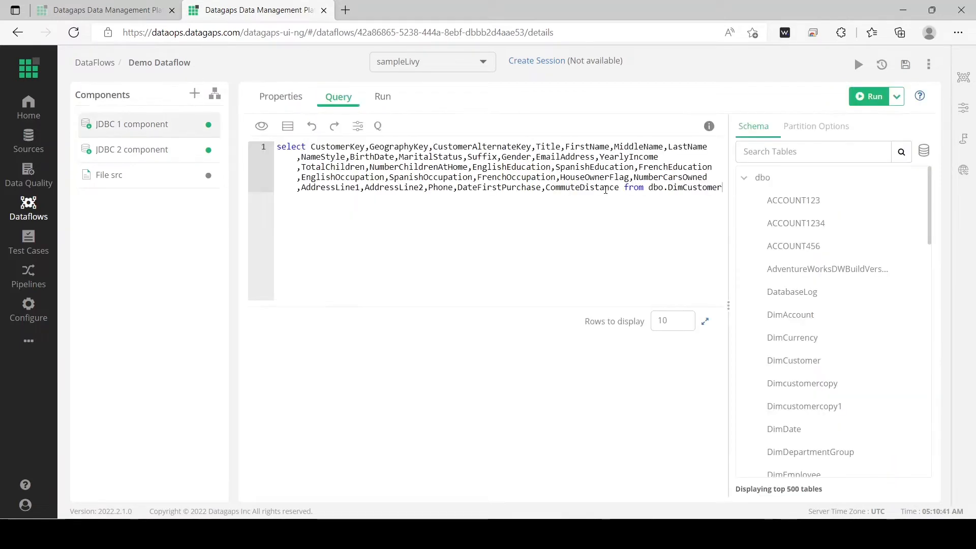
{"action": "double_click", "coordinate": [682, 188]}
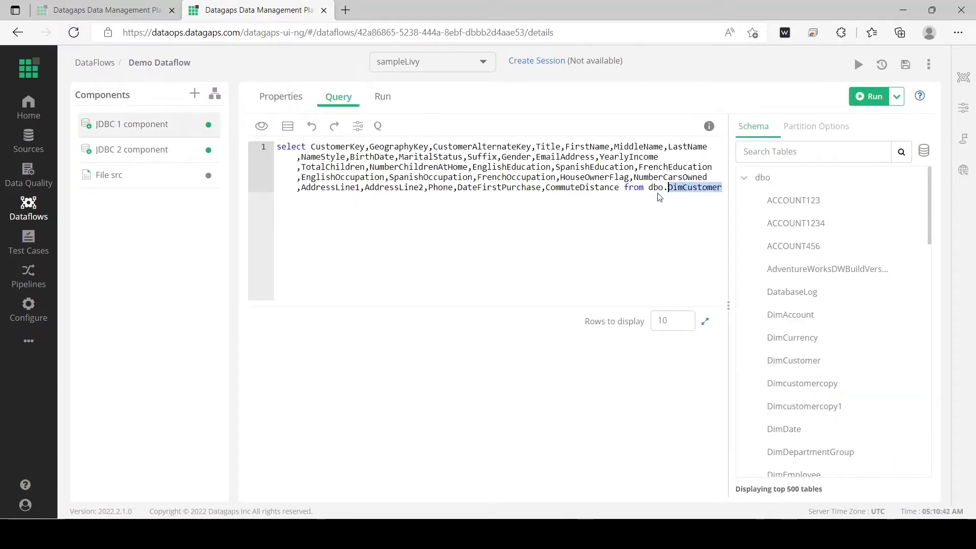
{"action": "left_click", "coordinate": [159, 151]}
{"action": "double_click", "coordinate": [689, 188]}
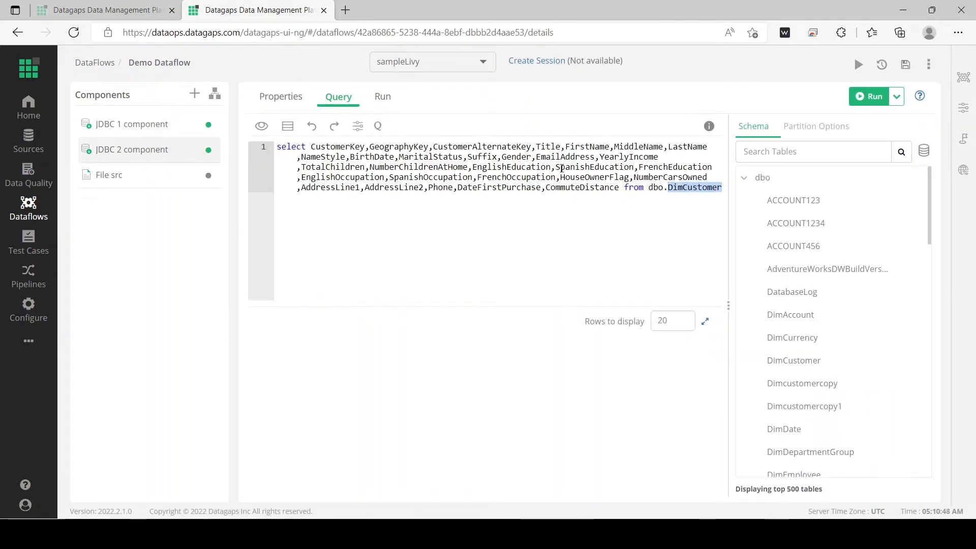
{"action": "left_click", "coordinate": [449, 167]}
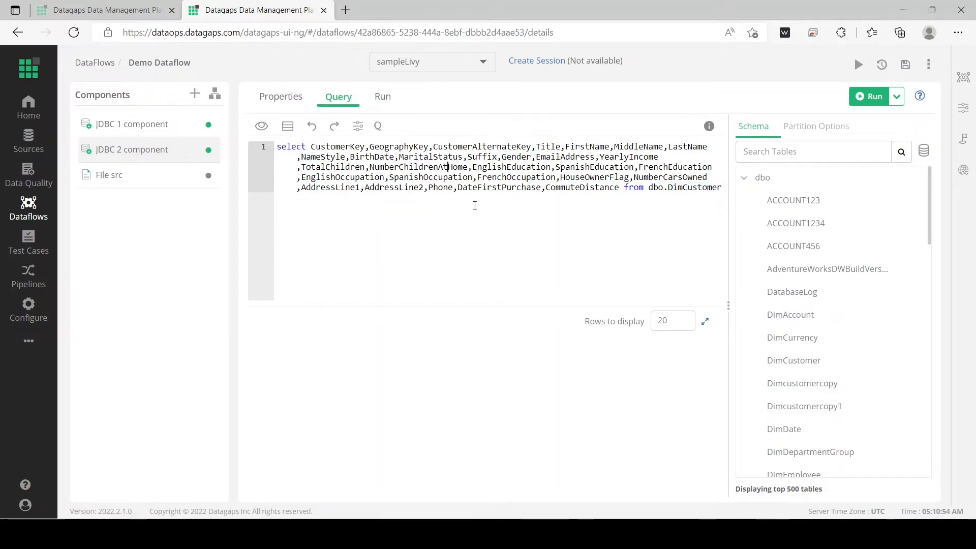
- Run JDBC 1 component without partitioning and review its run duration and throughput
{"action": "left_click", "coordinate": [151, 130]}
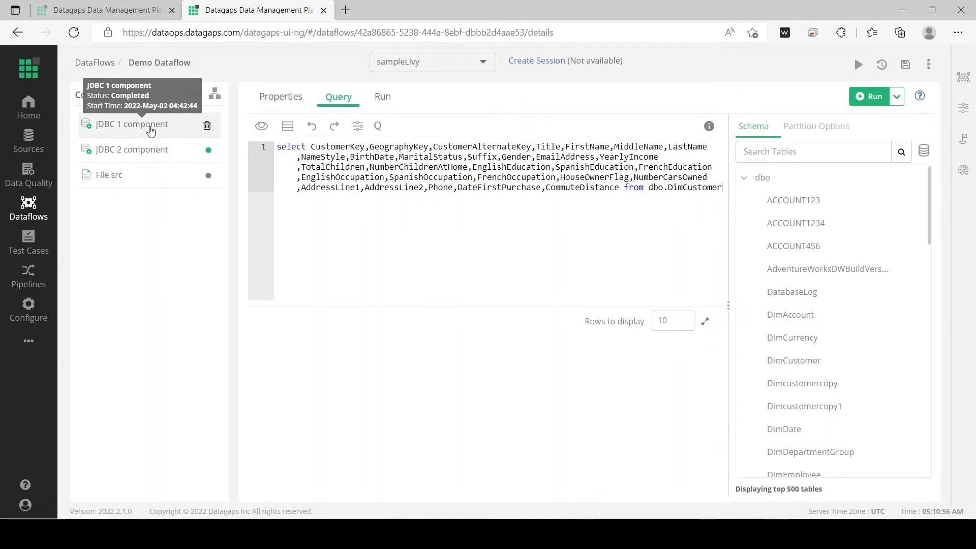
{"action": "left_click", "coordinate": [874, 97]}
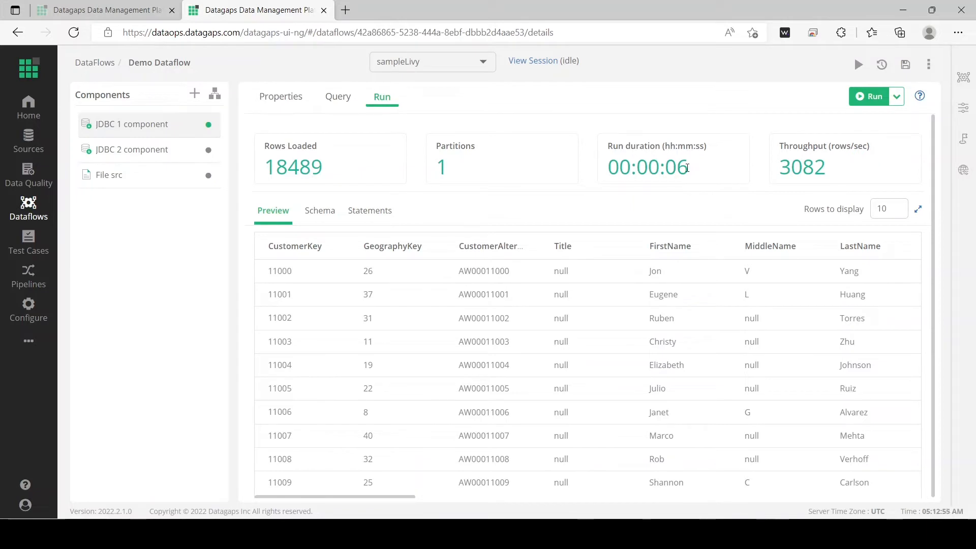
{"action": "left_click_drag", "start_coordinate": [689, 168], "coordinate": [676, 166]}
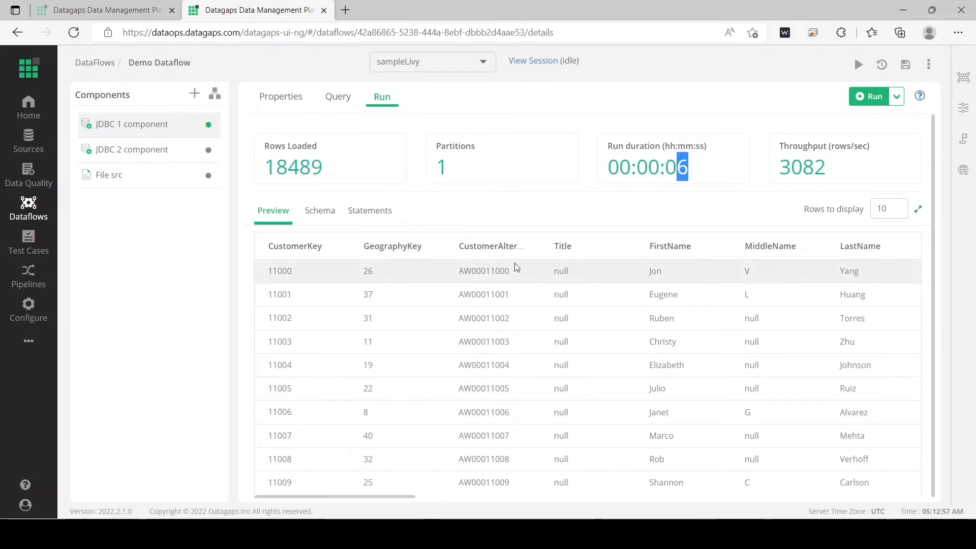
{"action": "left_click", "coordinate": [689, 192]}
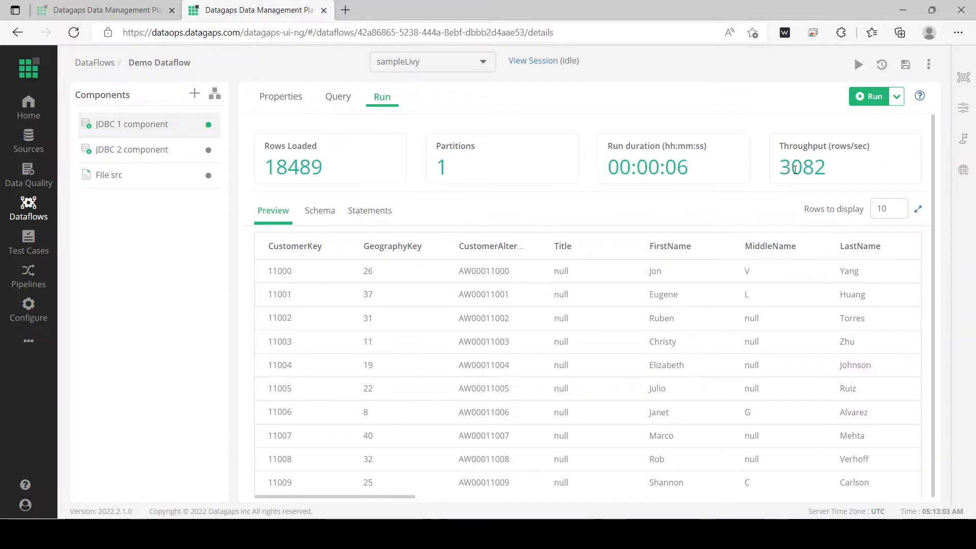
{"action": "left_click_drag", "start_coordinate": [864, 148], "coordinate": [834, 147]}
{"action": "left_click", "coordinate": [762, 176]}
- Set the partition type of JDBC 2 component to Partition Column
{"action": "mouse_move", "coordinate": [168, 132]}
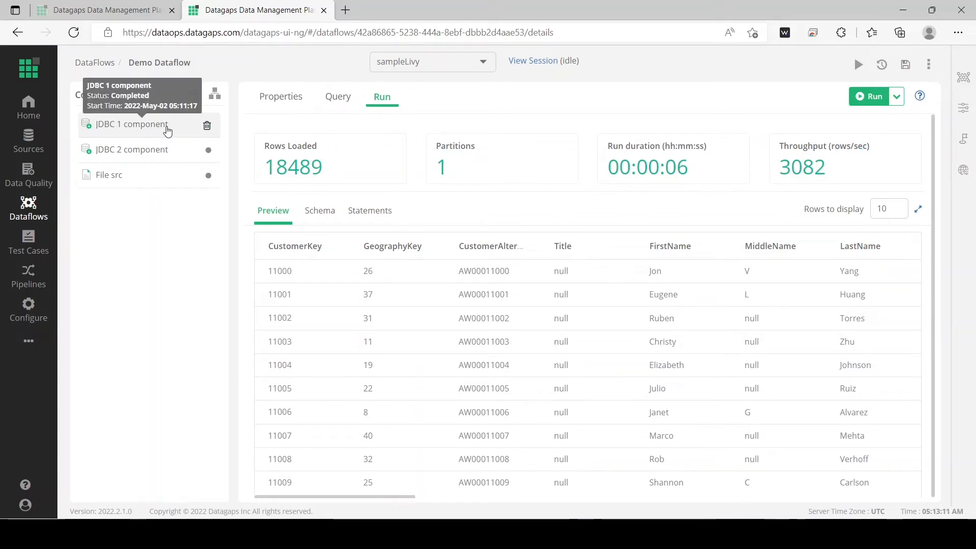
{"action": "mouse_move", "coordinate": [135, 153]}
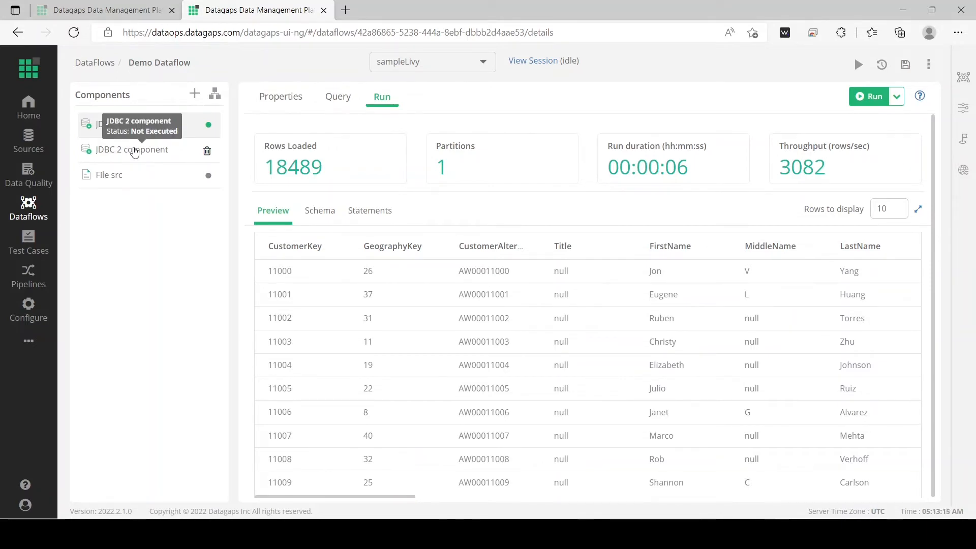
{"action": "left_click", "coordinate": [135, 153]}
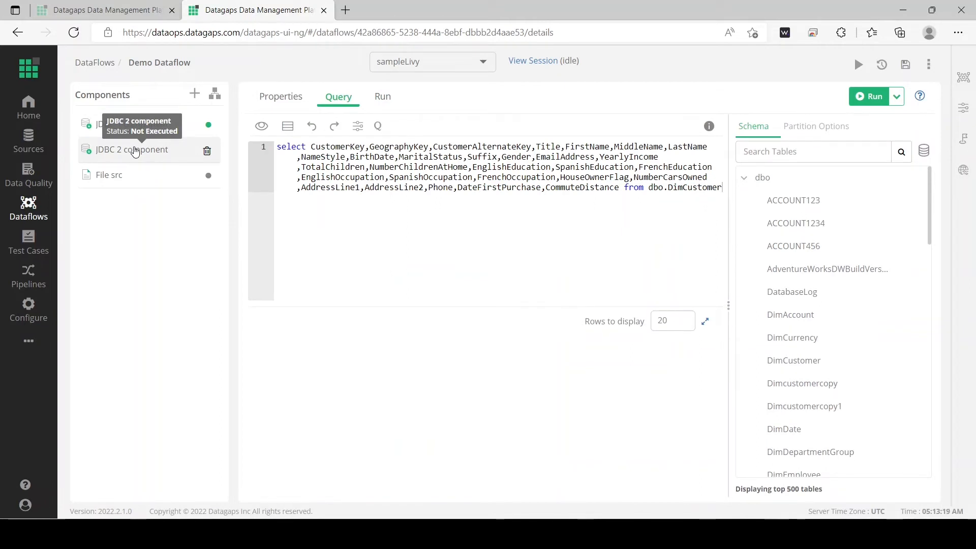
{"action": "left_click", "coordinate": [807, 129]}
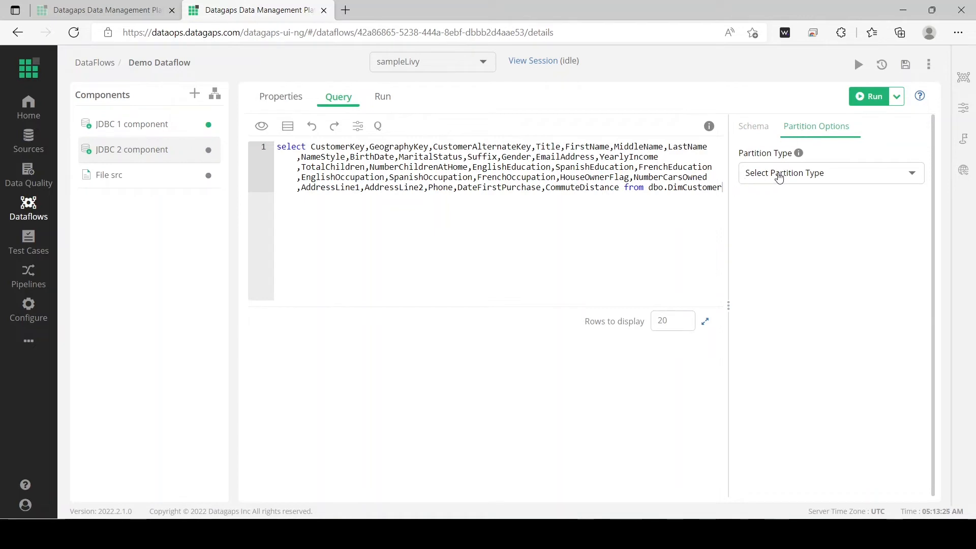
{"action": "left_click", "coordinate": [780, 175]}
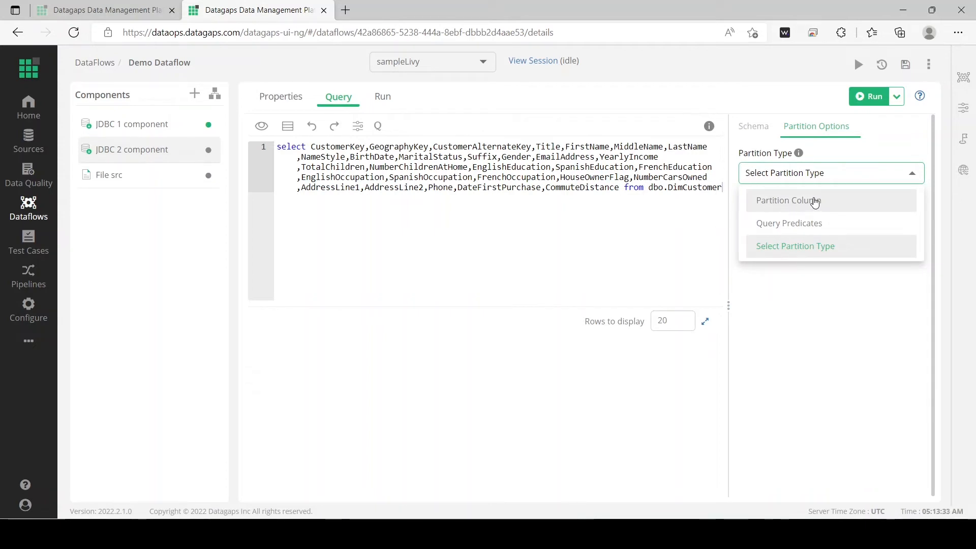
{"action": "left_click", "coordinate": [813, 203]}
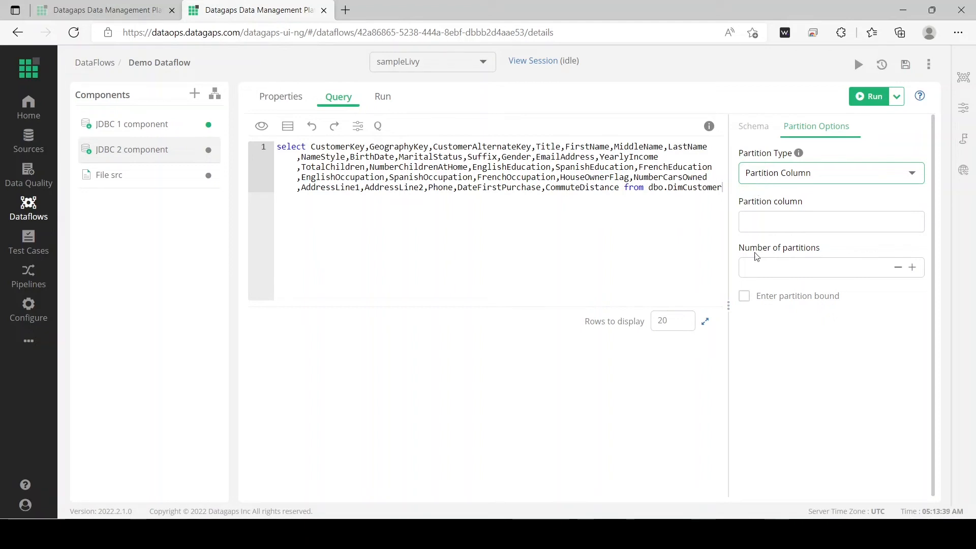
- Use CustomerKey as the partition column and set the number of partitions to 3
{"action": "left_click", "coordinate": [746, 267]}
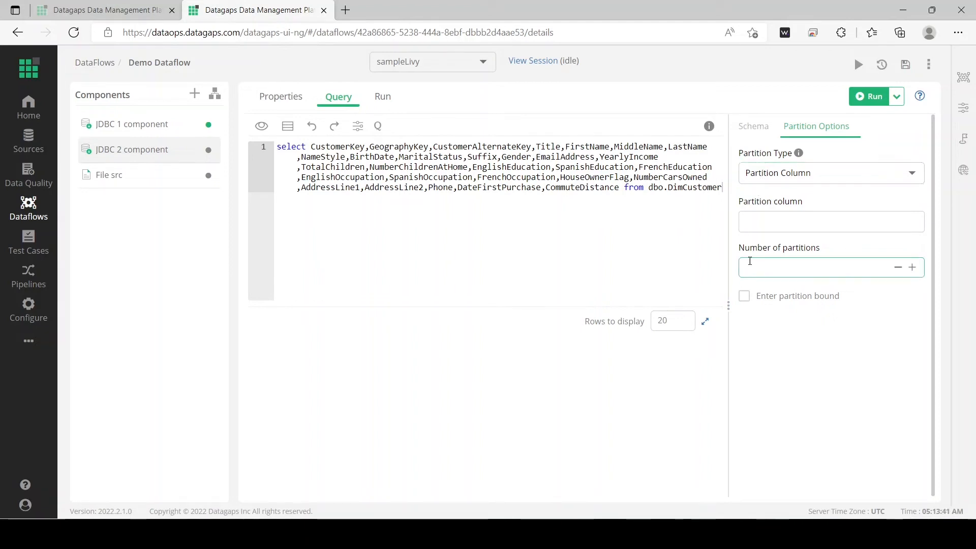
{"action": "left_click", "coordinate": [748, 219]}
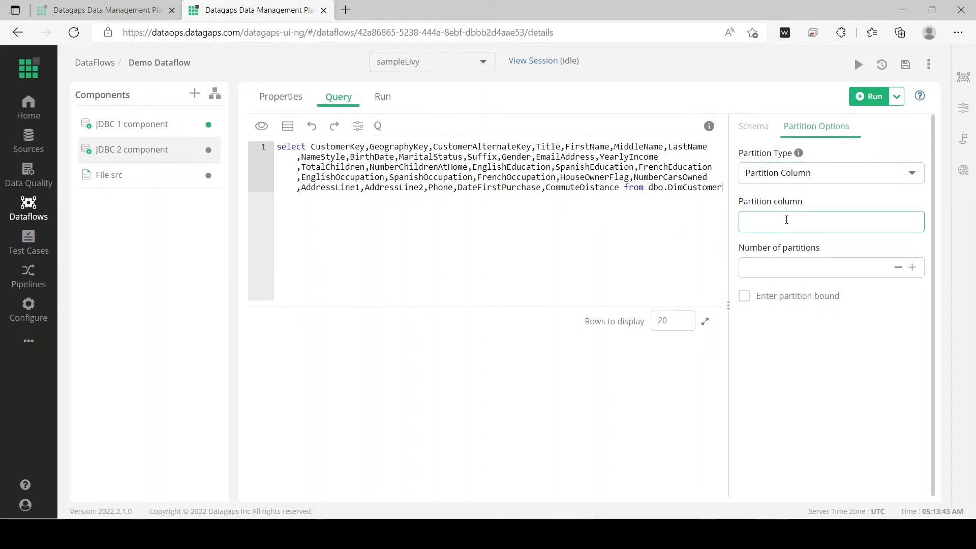
{"action": "double_click", "coordinate": [343, 149]}
{"action": "key", "text": "ctrl+c"}
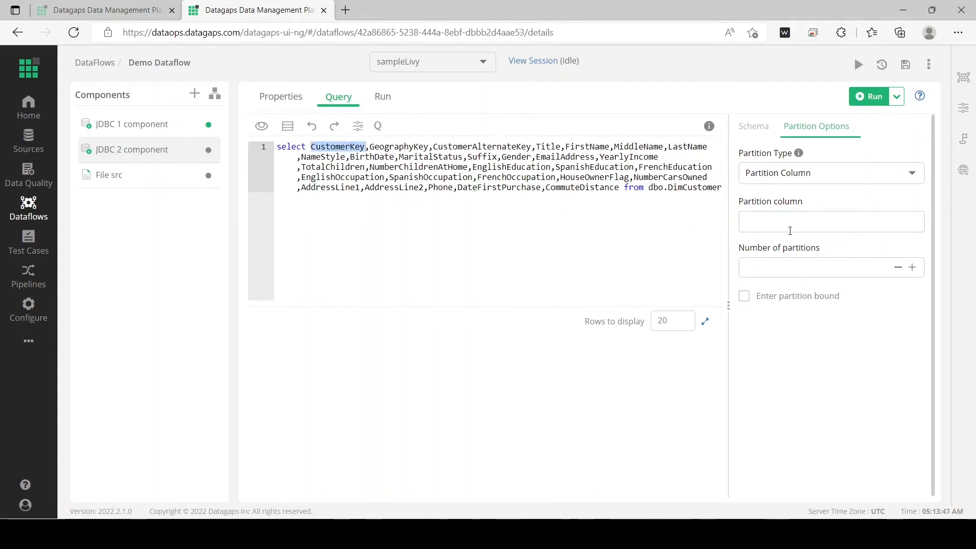
{"action": "left_click", "coordinate": [790, 232]}
{"action": "key", "text": "ctrl+v"}
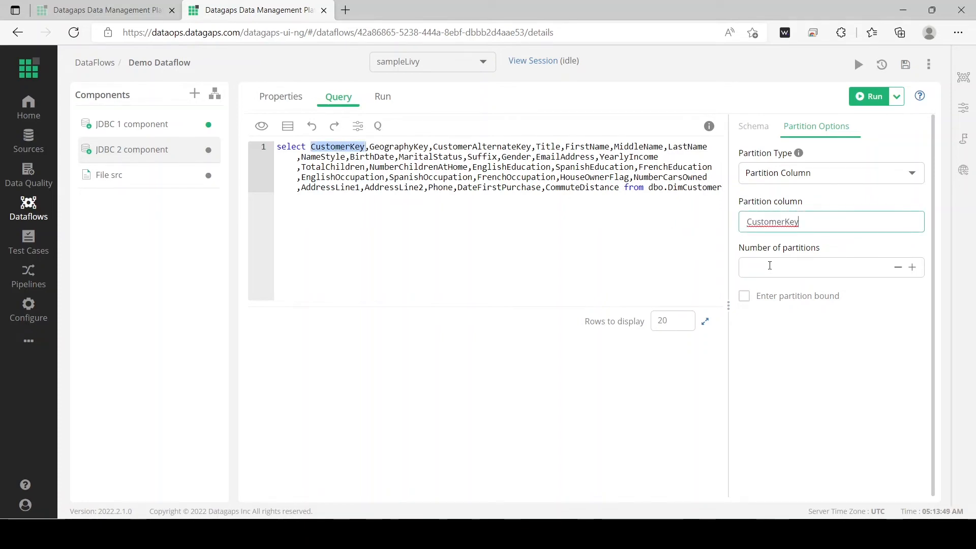
{"action": "left_click", "coordinate": [769, 265]}
{"action": "type", "text": "3"}
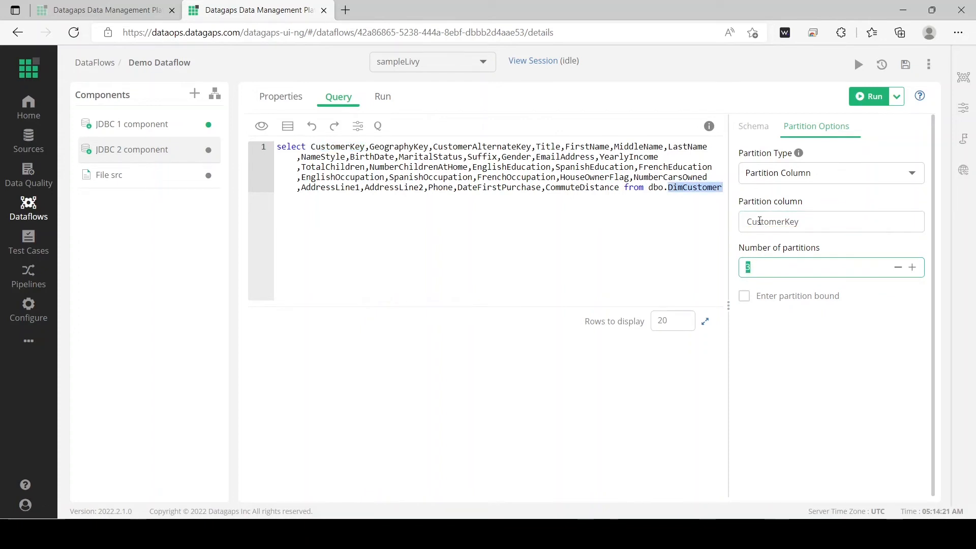
- Review the partition settings against the DimCustomer query and run JDBC 2 component
{"action": "double_click", "coordinate": [760, 221]}
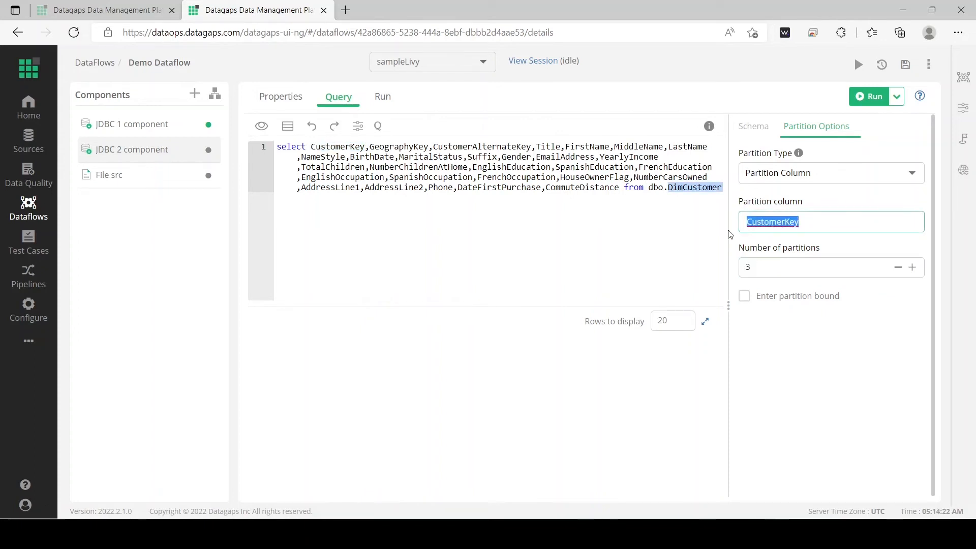
{"action": "double_click", "coordinate": [685, 192]}
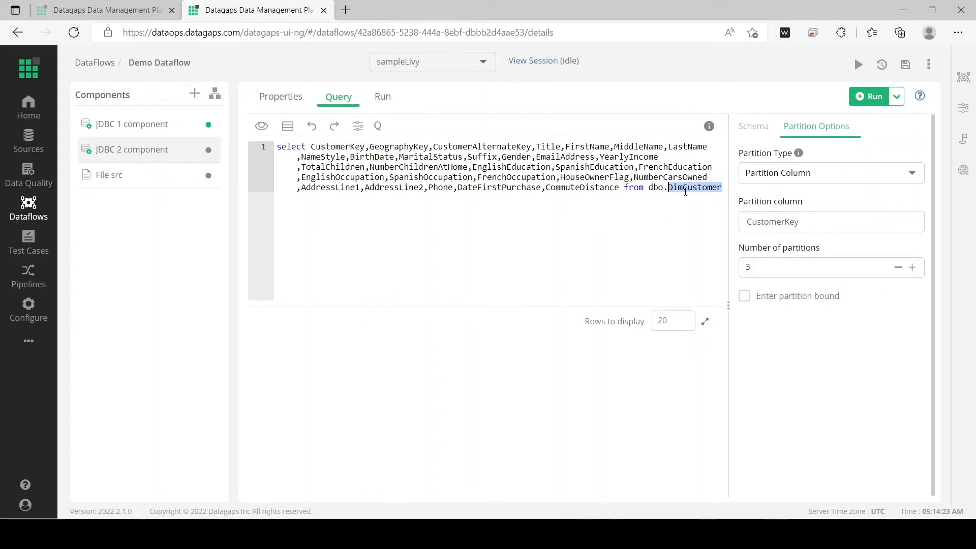
{"action": "double_click", "coordinate": [761, 267]}
{"action": "left_click", "coordinate": [760, 265]}
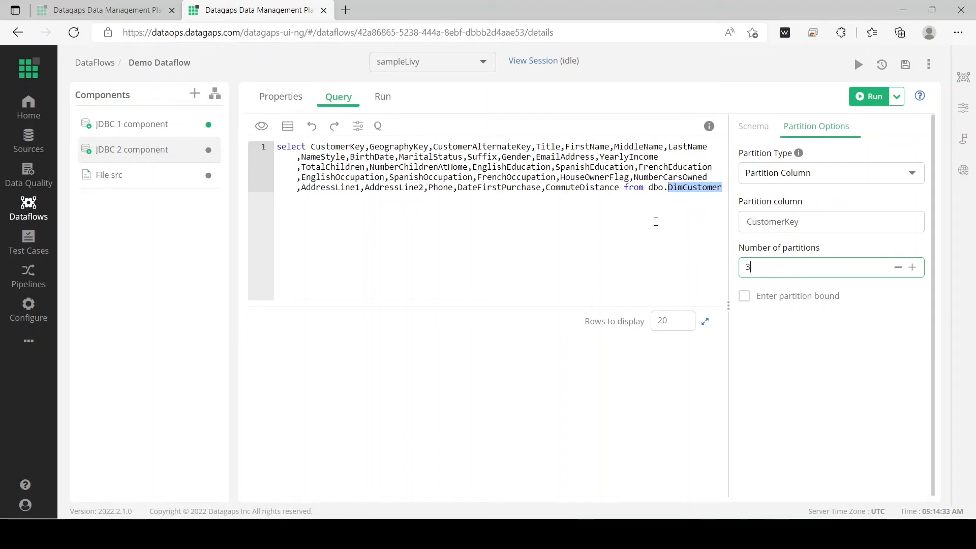
{"action": "left_click", "coordinate": [626, 203]}
{"action": "left_click", "coordinate": [870, 96]}
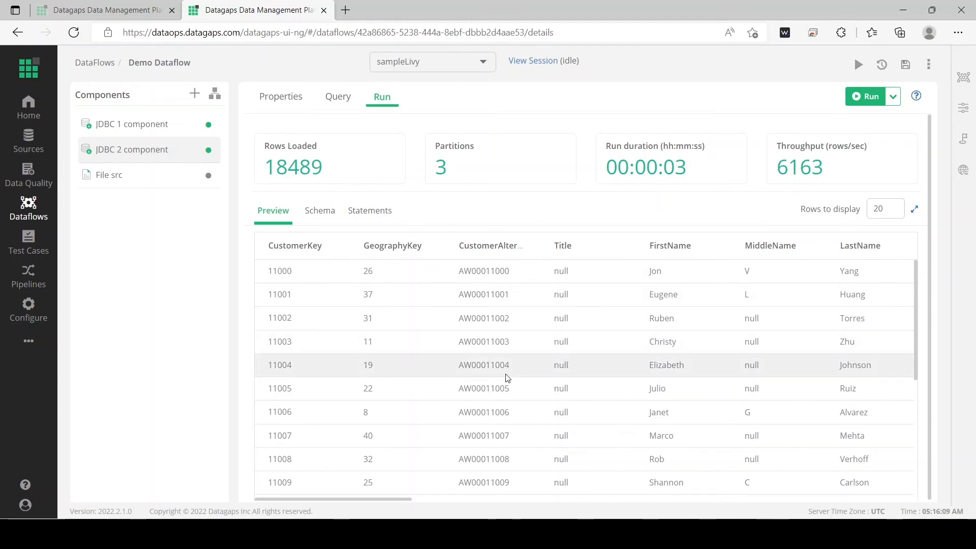
- Compare the rows loaded and throughput of the JDBC 2 component run with the run results of JDBC 1 component
{"action": "double_click", "coordinate": [283, 167]}
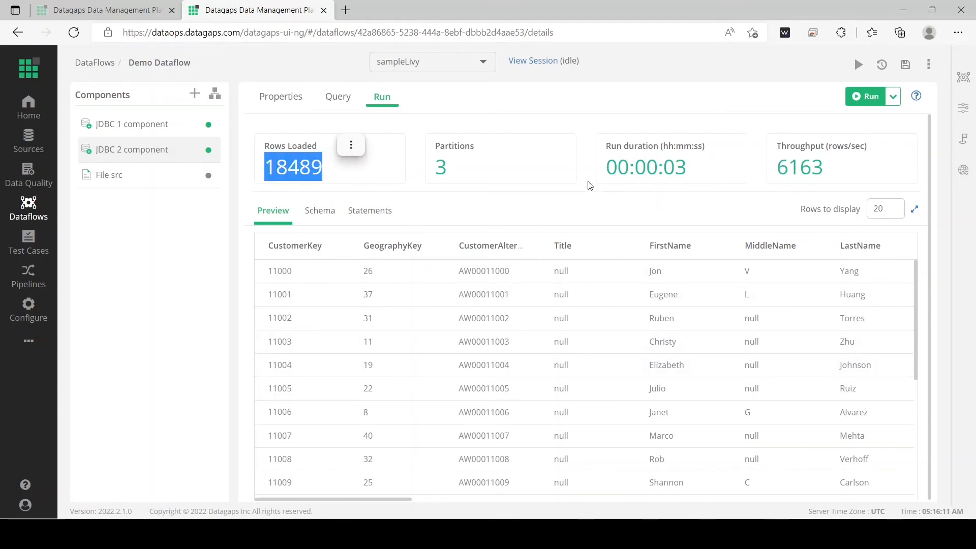
{"action": "left_click", "coordinate": [586, 167]}
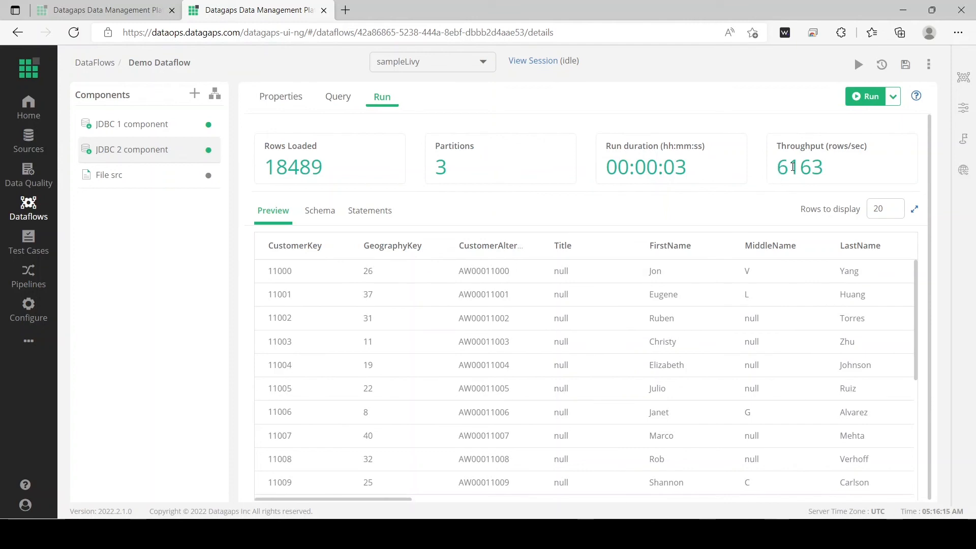
{"action": "left_click_drag", "start_coordinate": [825, 168], "coordinate": [779, 168]}
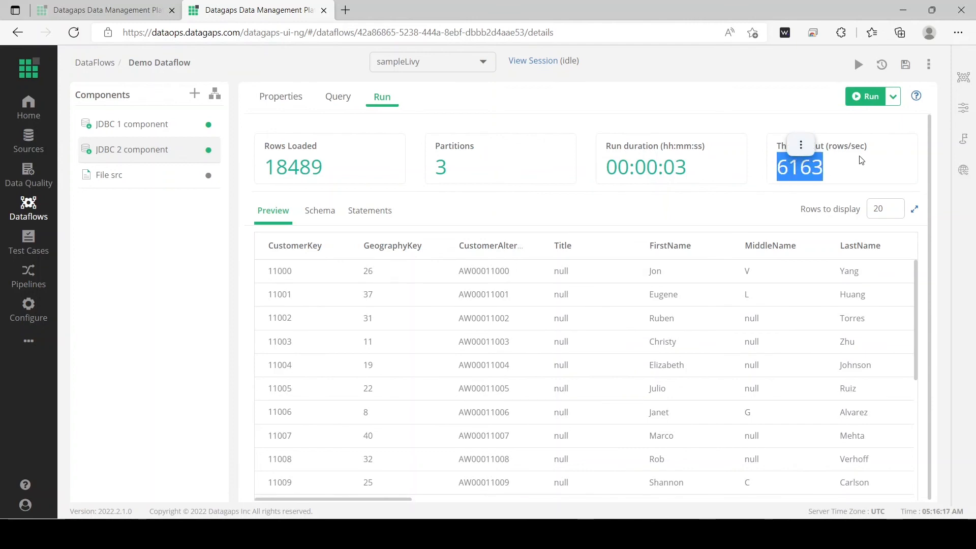
{"action": "left_click", "coordinate": [152, 130]}
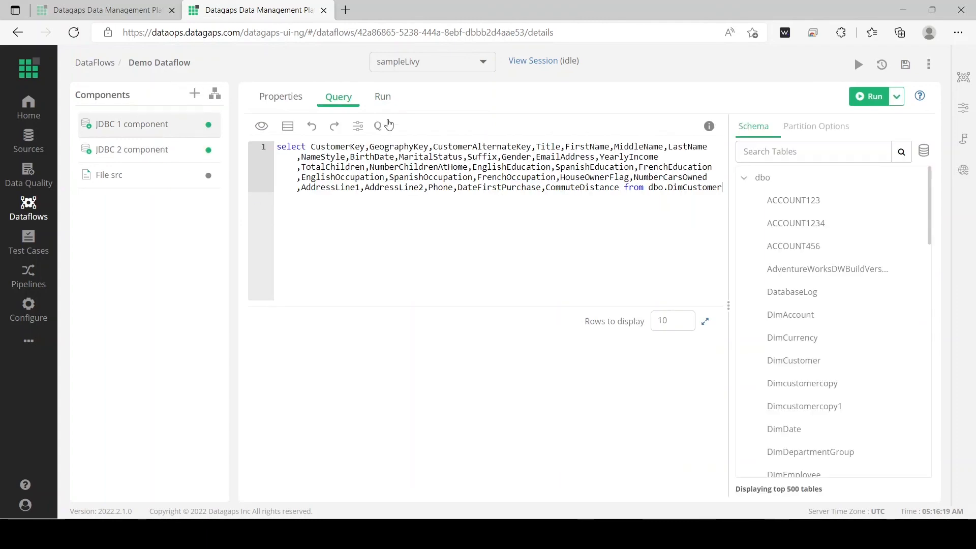
{"action": "left_click", "coordinate": [383, 96]}
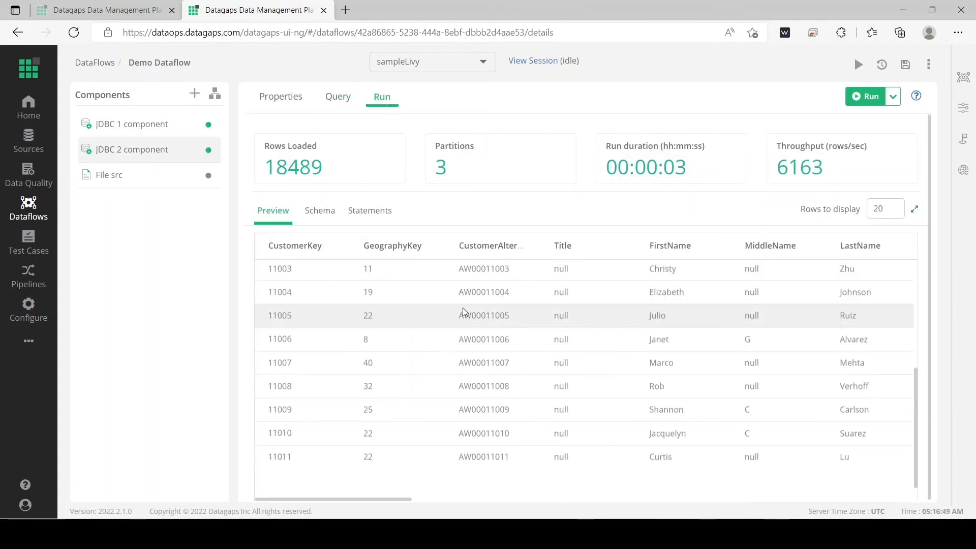
- Reopen the query of JDBC 2 component
{"action": "left_click", "coordinate": [338, 96]}
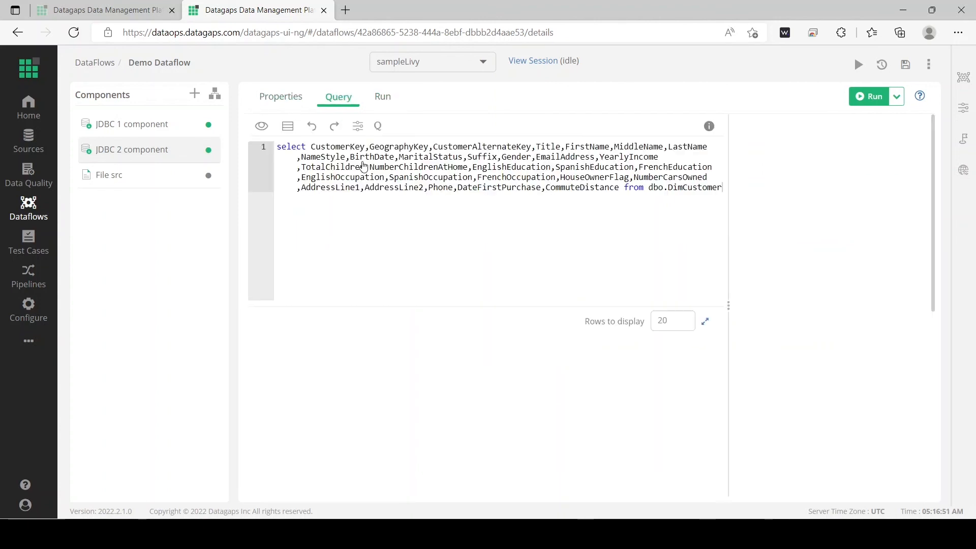